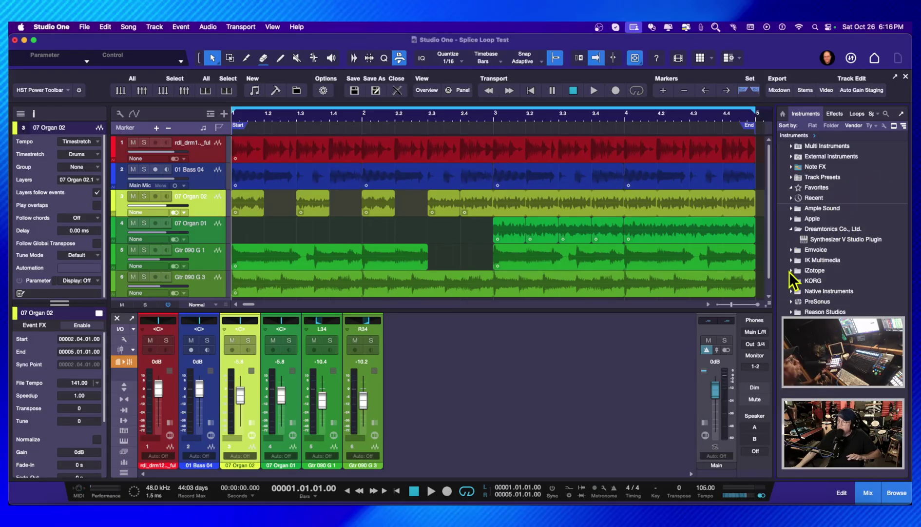
Narrow the docked Instruments browser slightly by moving the arrangement divider.
left_click_drag(776, 254, 744, 255)
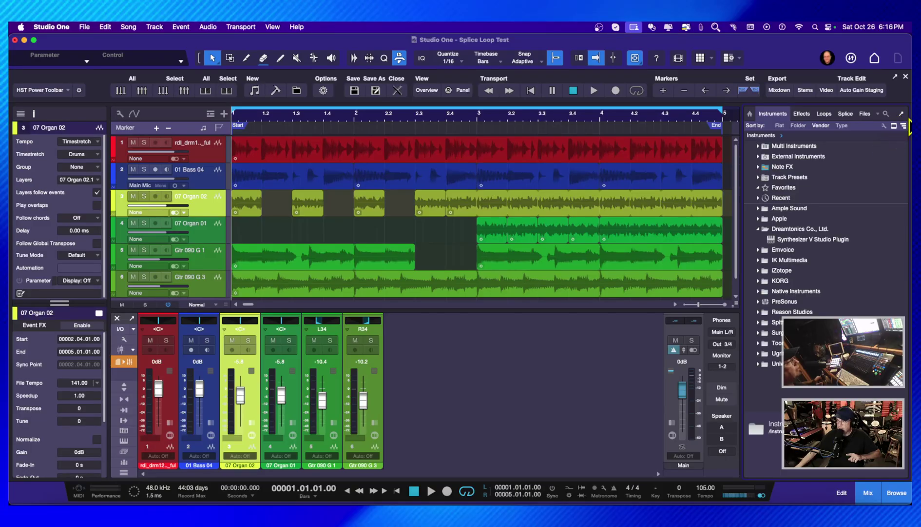
Undock the browser into a floating window and position it lower-left over the arrangement.
left_click(901, 115)
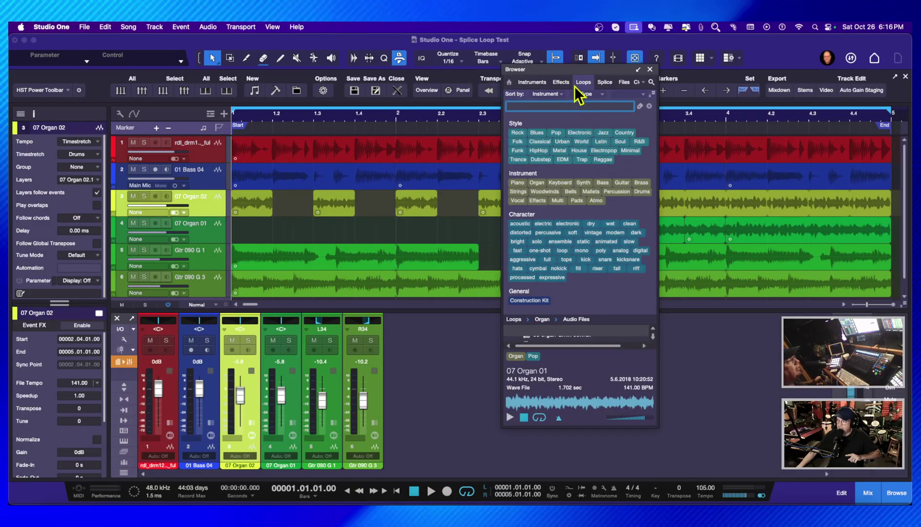
left_click_drag(563, 73, 492, 105)
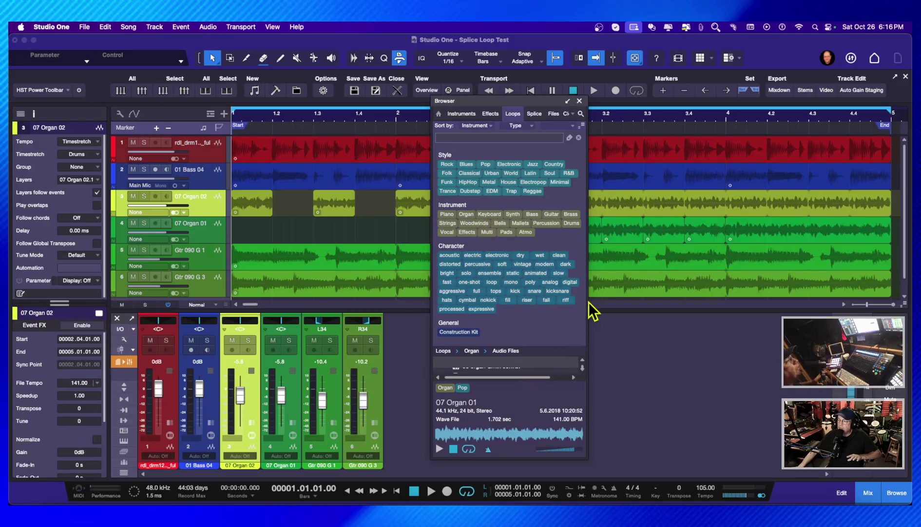
Filter loops to Organ and widen the floating browser to reveal Tempo and Length columns.
left_click(463, 217)
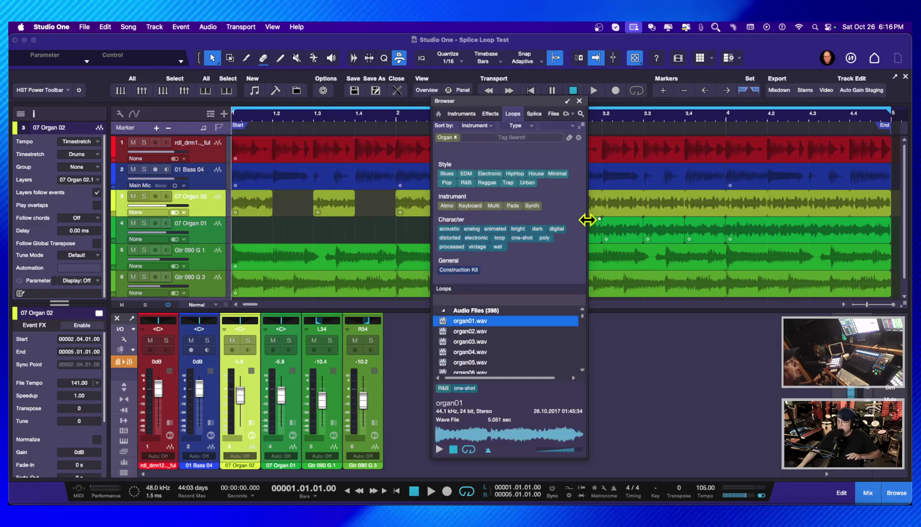
left_click_drag(587, 219, 766, 219)
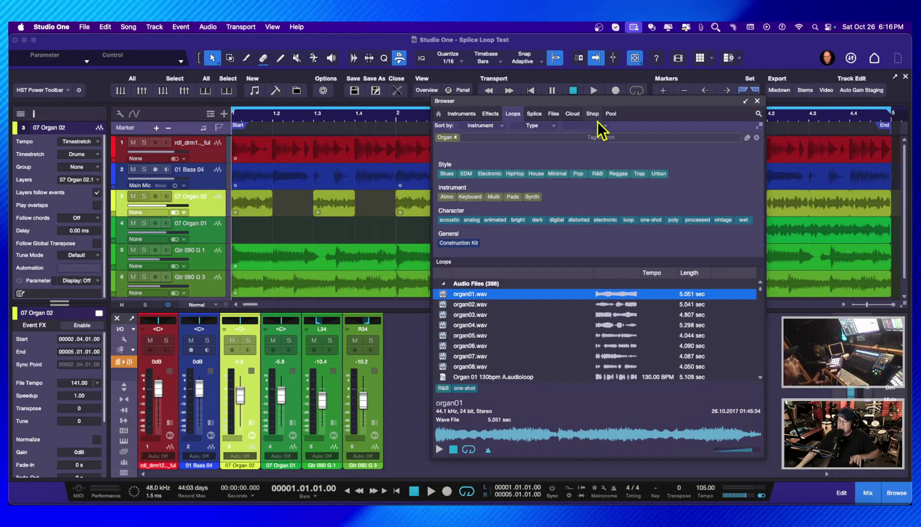
left_click_drag(634, 103, 546, 94)
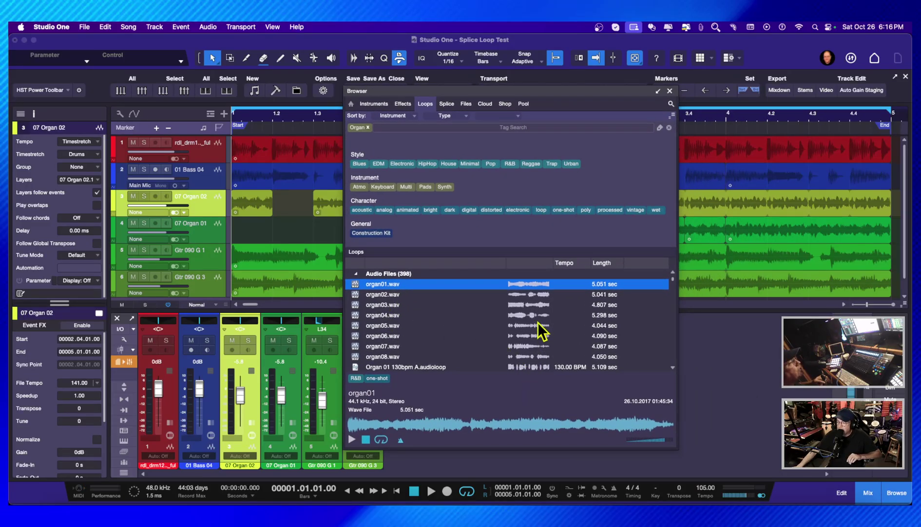
Scroll the Organ loop list down to the G-Min and A-Min files near its end.
scroll(375, 335, "down", 2)
scroll(370, 328, "down", 3)
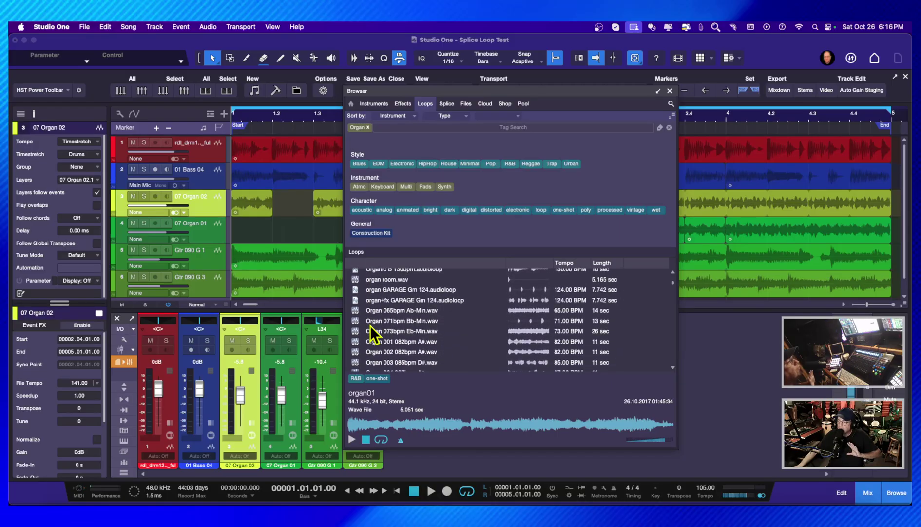
scroll(370, 325, "down", 1)
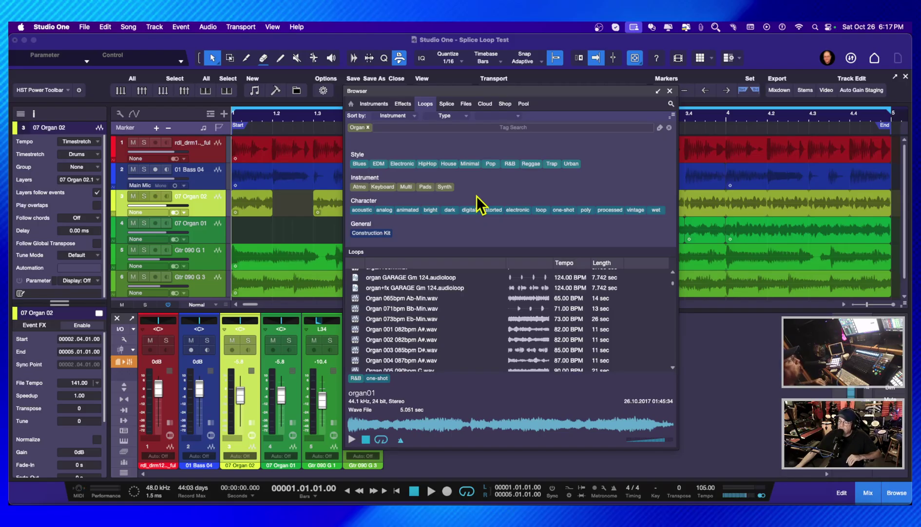
scroll(388, 334, "down", 10)
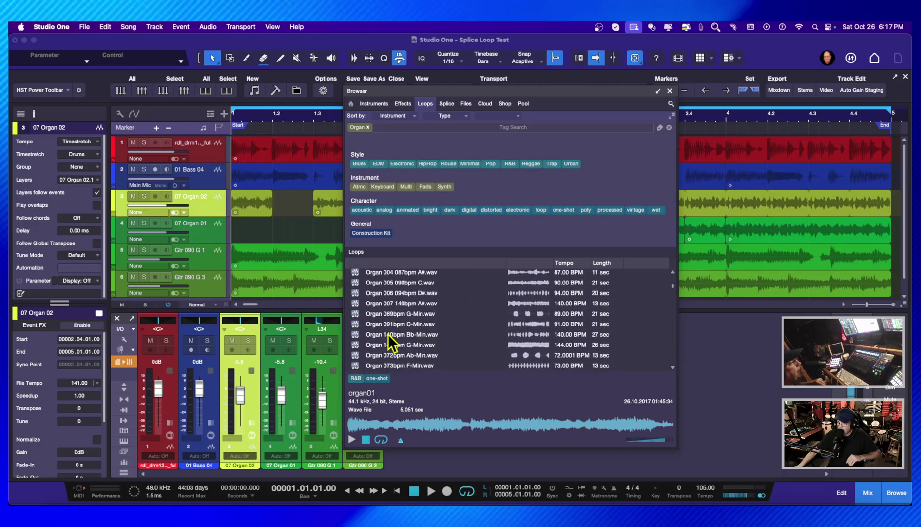
scroll(389, 342, "down", 2)
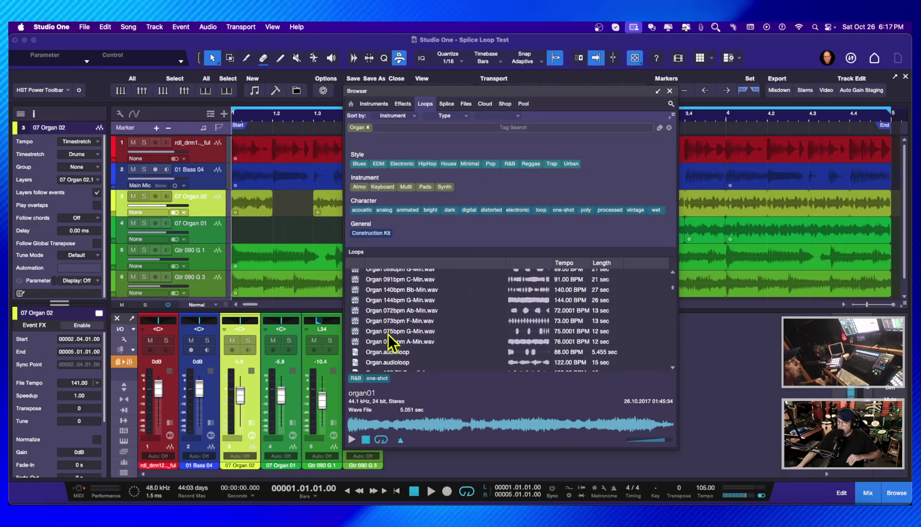
Audition Organ 144bpm G-Min, 072bpm Ab-Min, 075bpm G-Min and 076bpm A-Min, then stop preview.
left_click(417, 301)
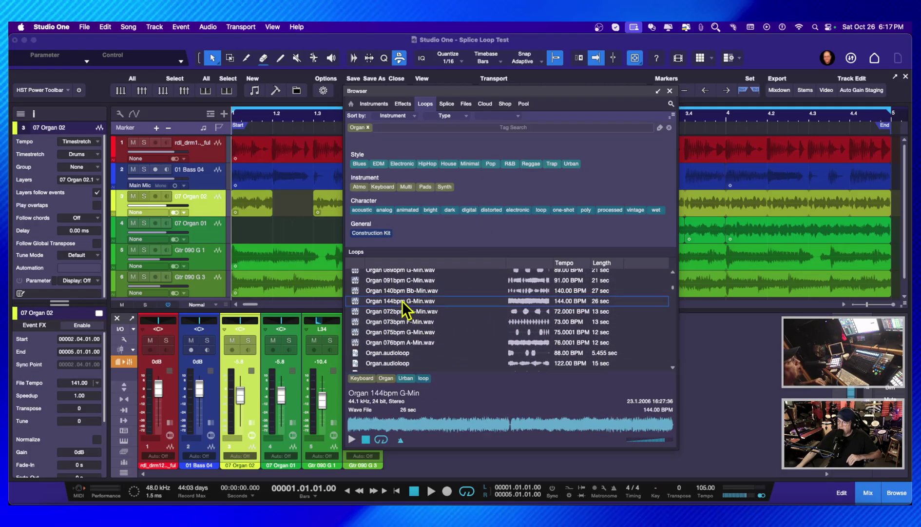
left_click(351, 439)
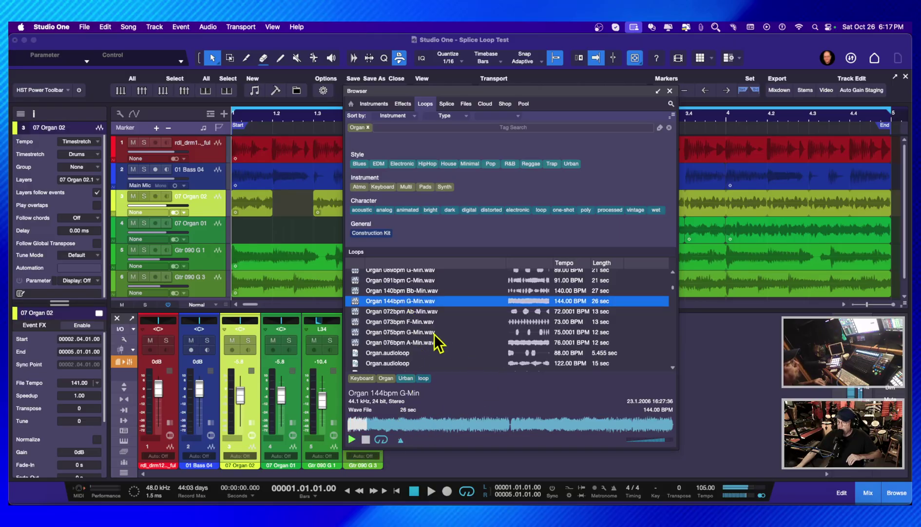
left_click(399, 310)
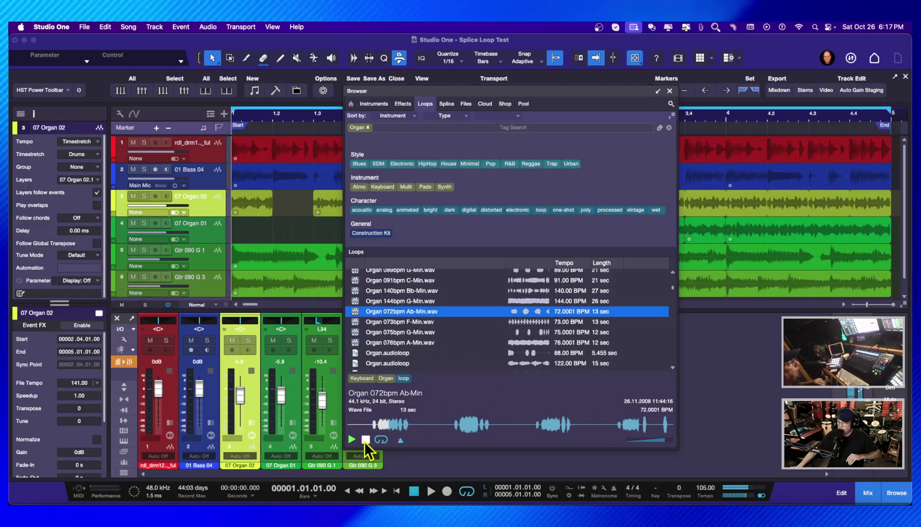
left_click(405, 332)
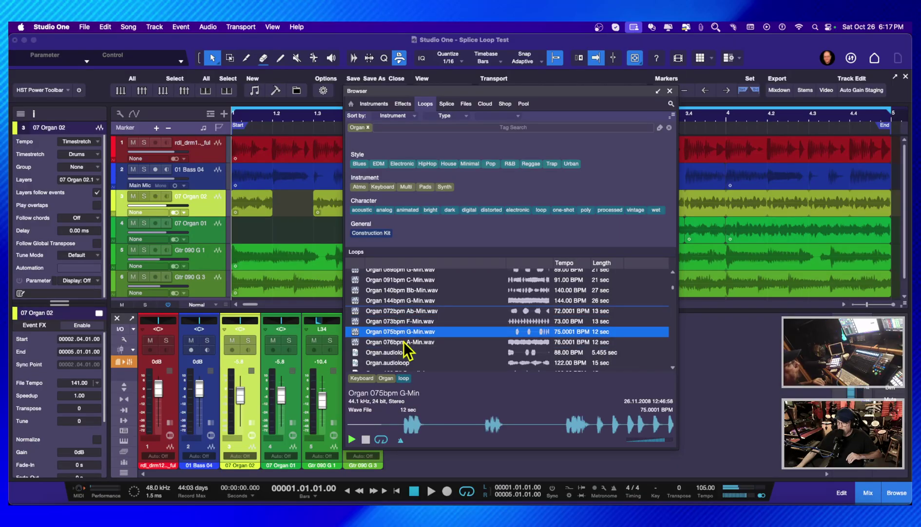
left_click(391, 343)
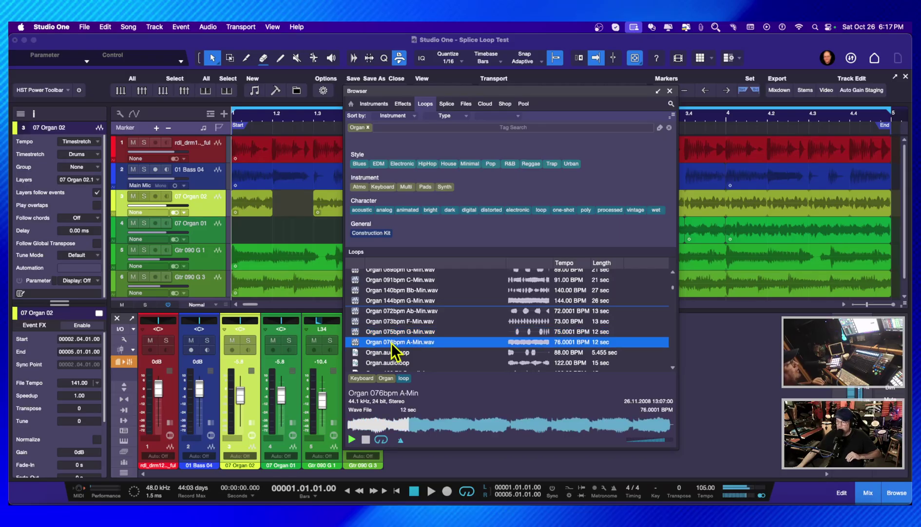
left_click(366, 439)
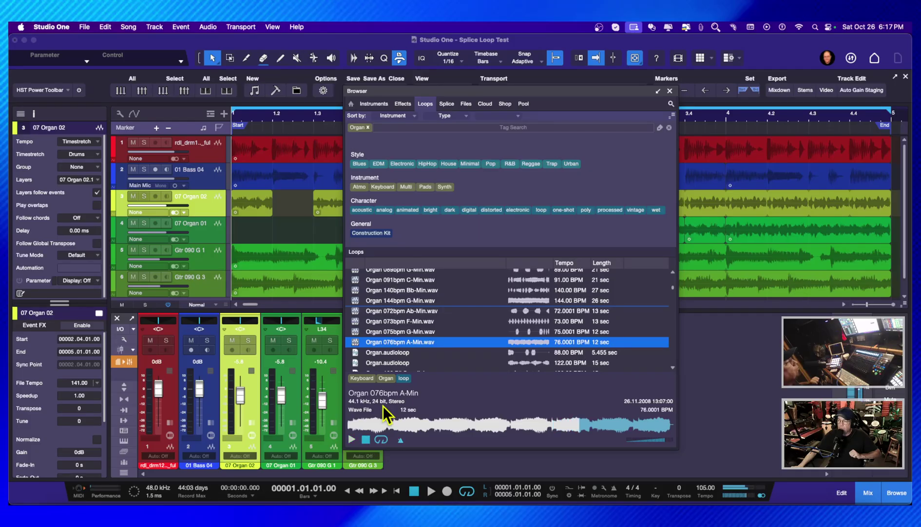
Switch the floating browser to the Splice library and scroll to Browse by Category.
right_click(549, 80)
left_click(544, 95)
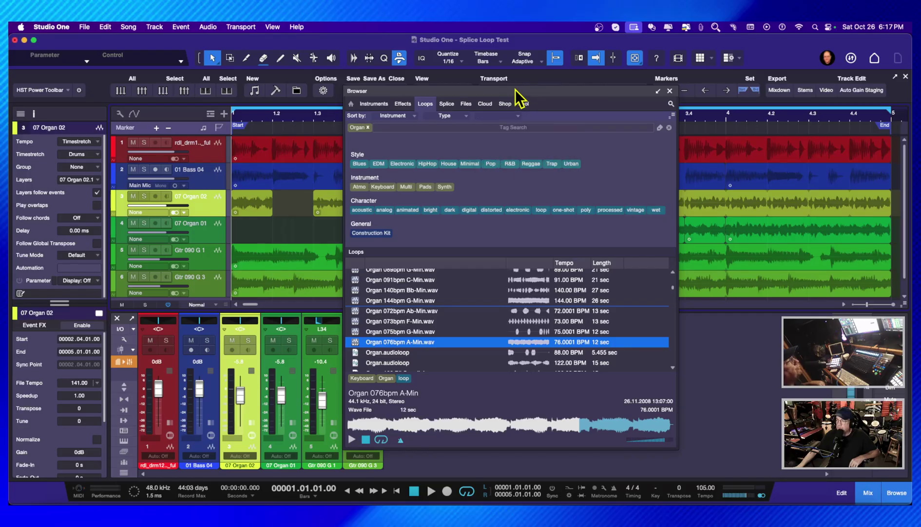
scroll(499, 306, "down", 2)
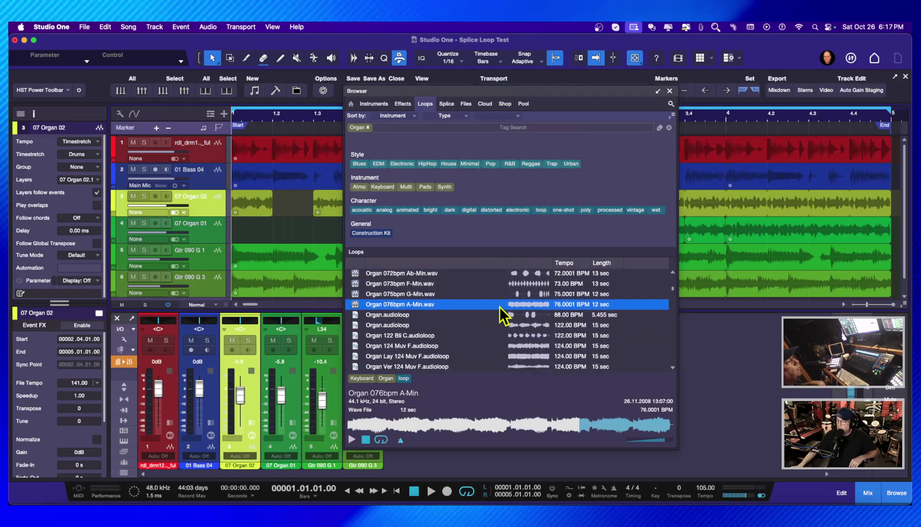
scroll(499, 306, "up", 3)
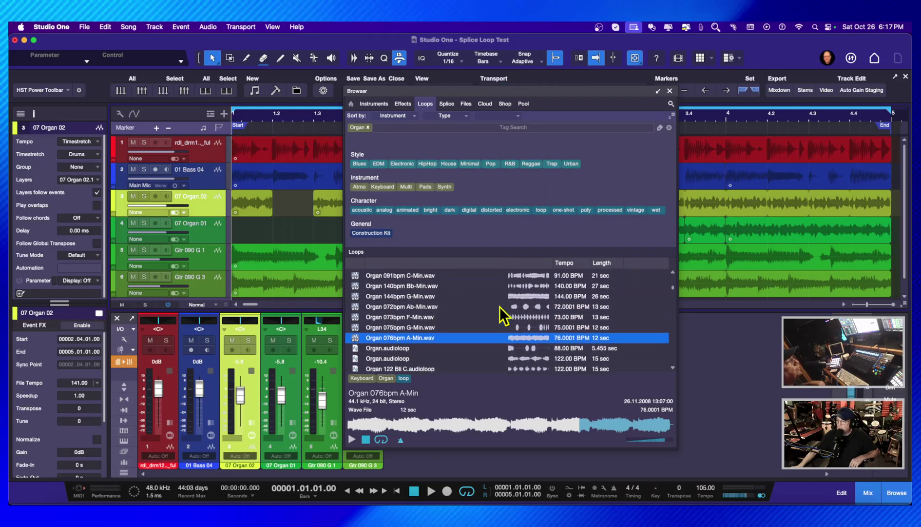
left_click(446, 104)
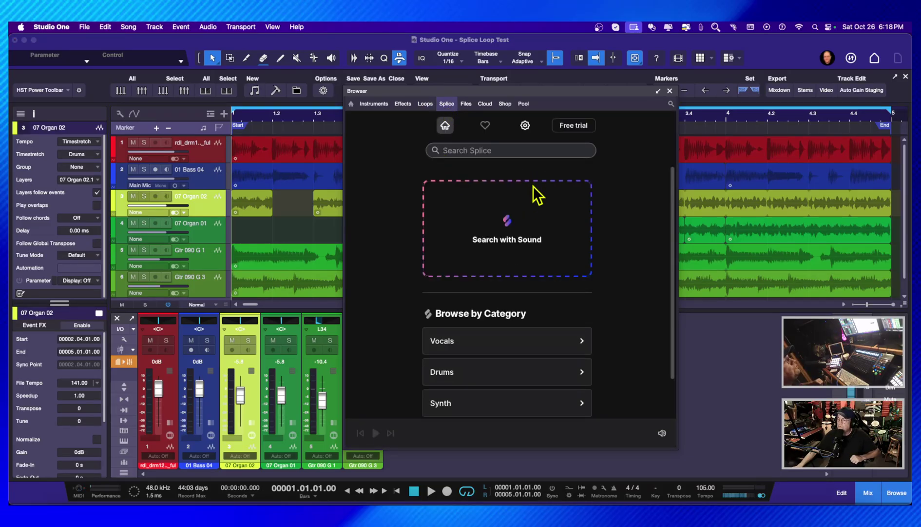
scroll(533, 188, "down", 3)
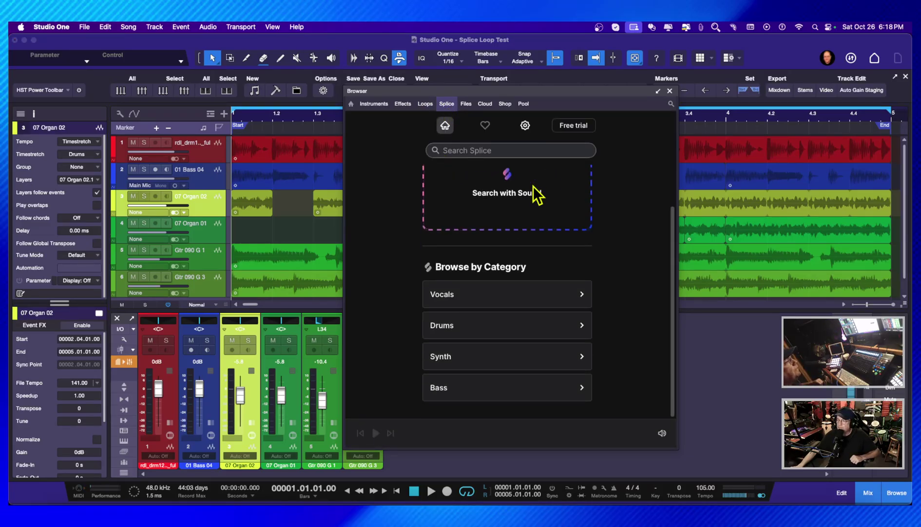
Open Splice Drums, widen the browser on both sides, and shift it up and left.
left_click(449, 336)
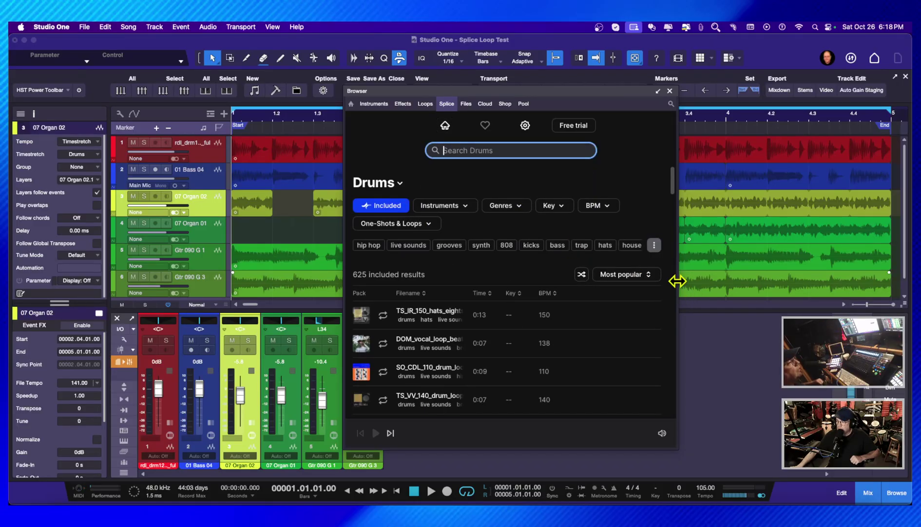
left_click_drag(677, 281, 823, 278)
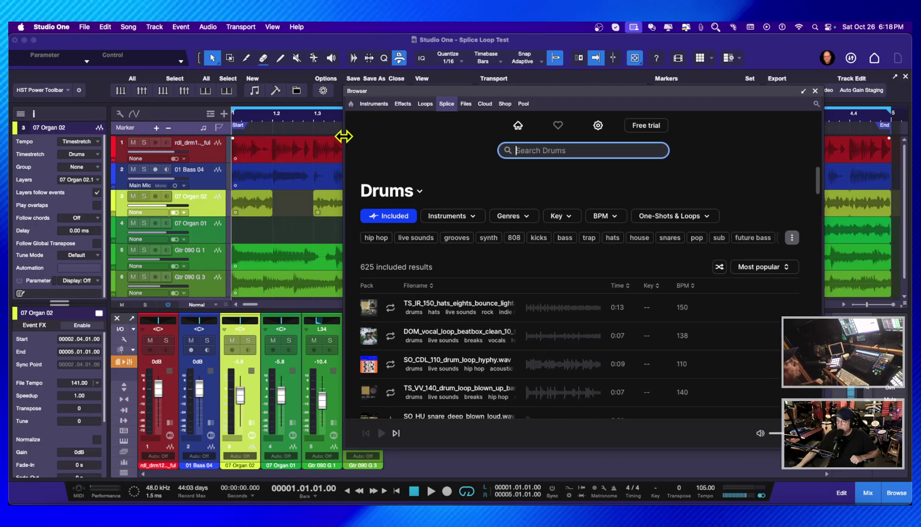
left_click_drag(345, 137, 285, 137)
left_click_drag(565, 92, 514, 85)
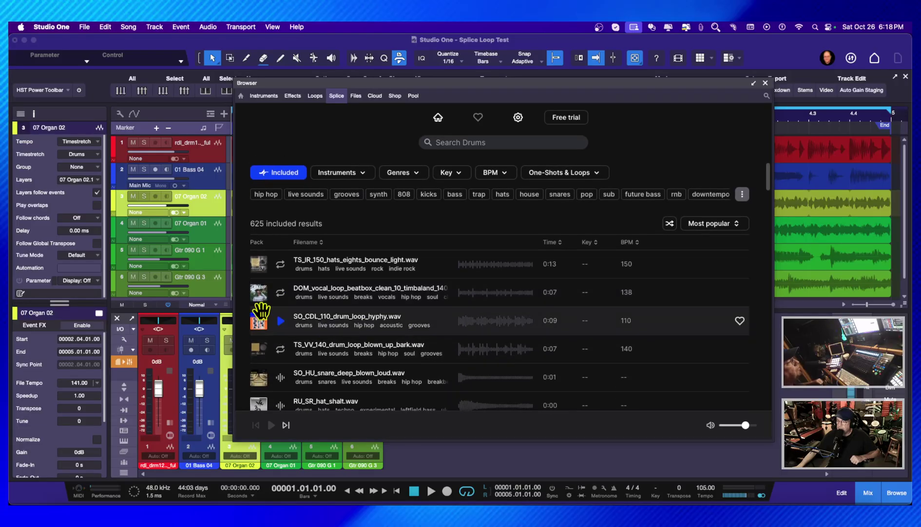
Preview the DOM vocal beatbox loop and SO_CDL_110_drum_loop_hyphy.wav, then stop playback.
left_click(281, 294)
mouse_move(283, 330)
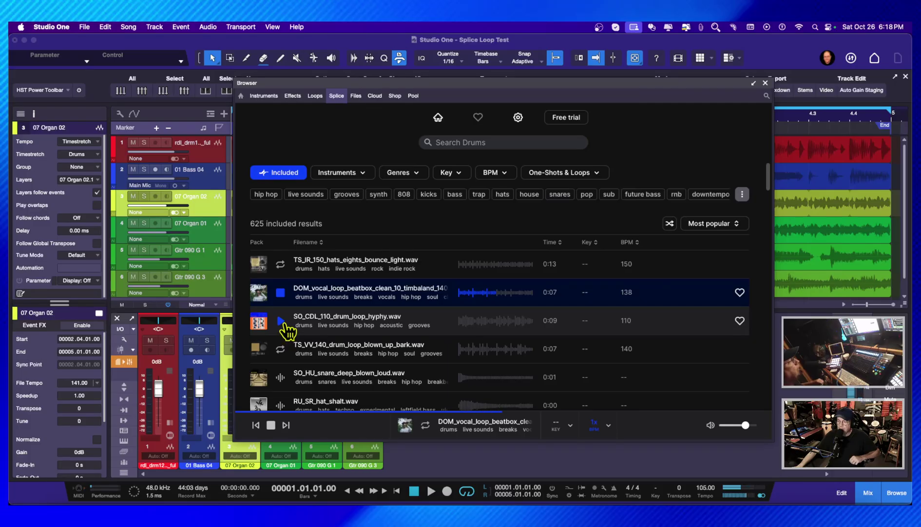
scroll(282, 332, "down", 1)
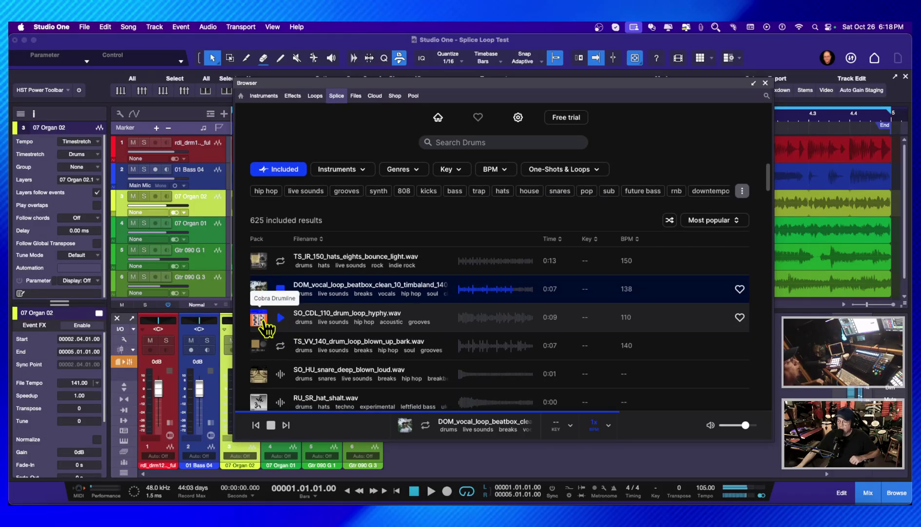
left_click(282, 318)
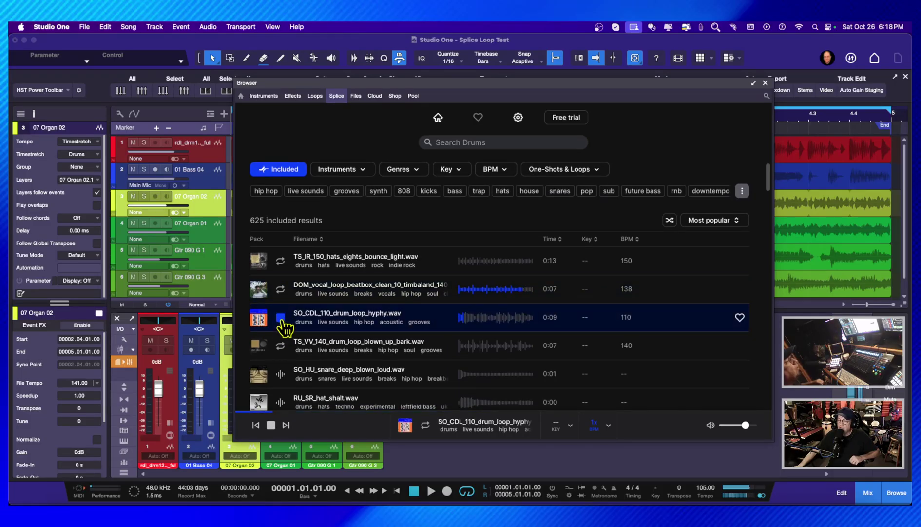
left_click(281, 318)
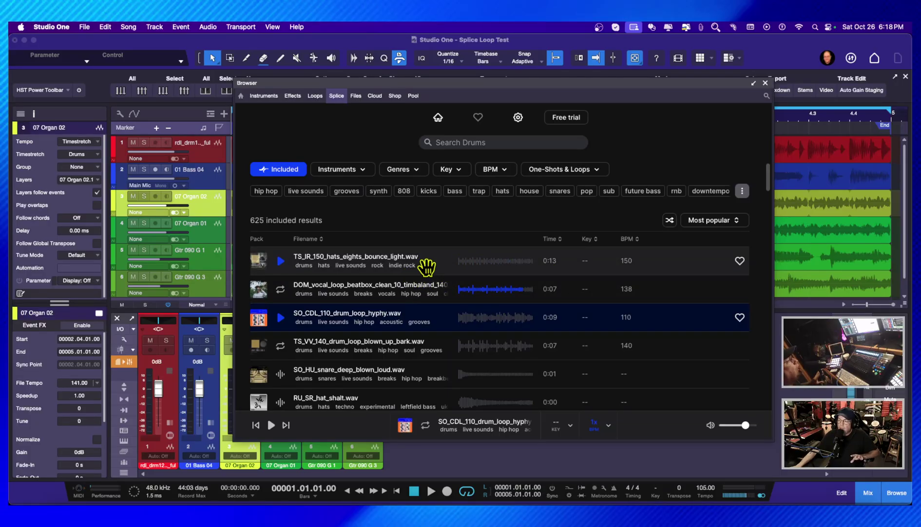
scroll(427, 266, "down", 5)
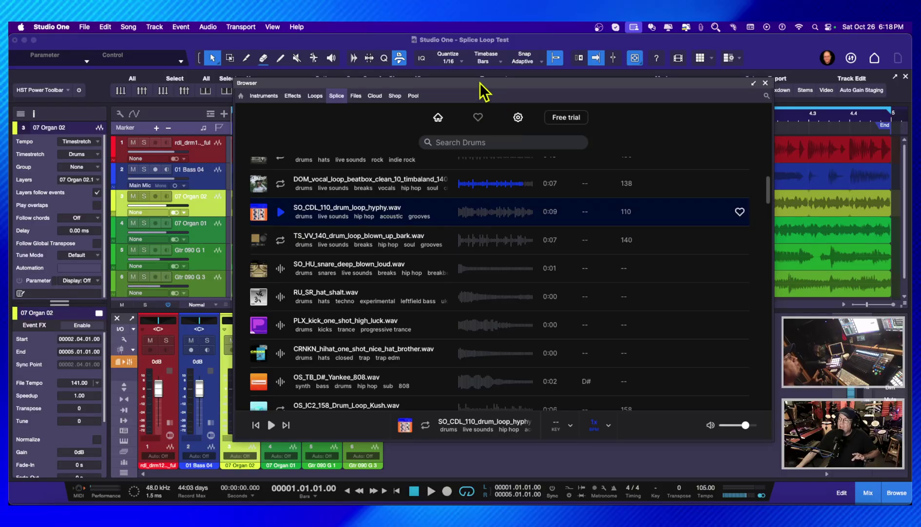
Return to the Organ loops list and reposition the floating browser.
left_click(315, 96)
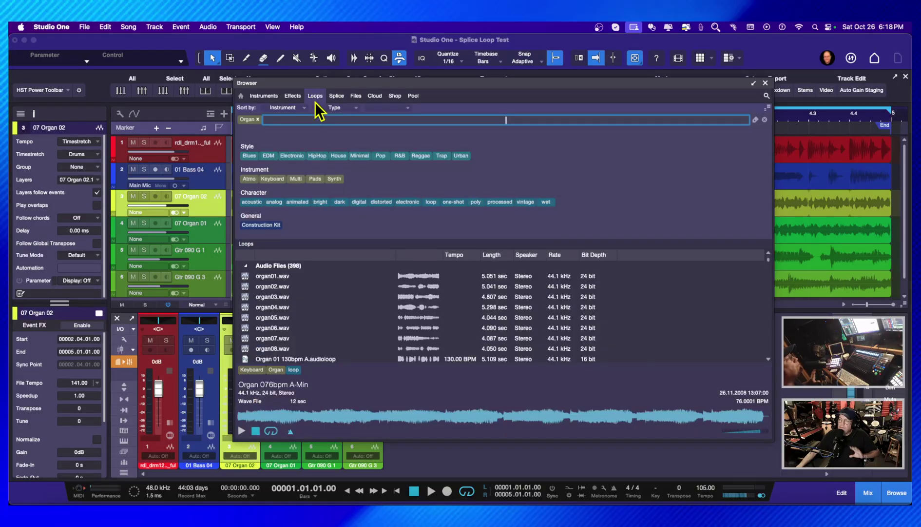
left_click_drag(565, 85, 453, 95)
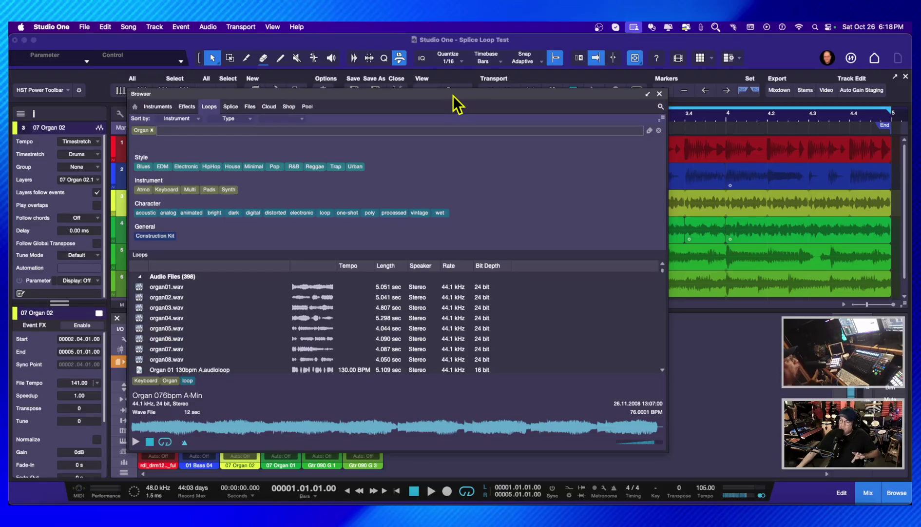
left_click_drag(453, 95, 537, 89)
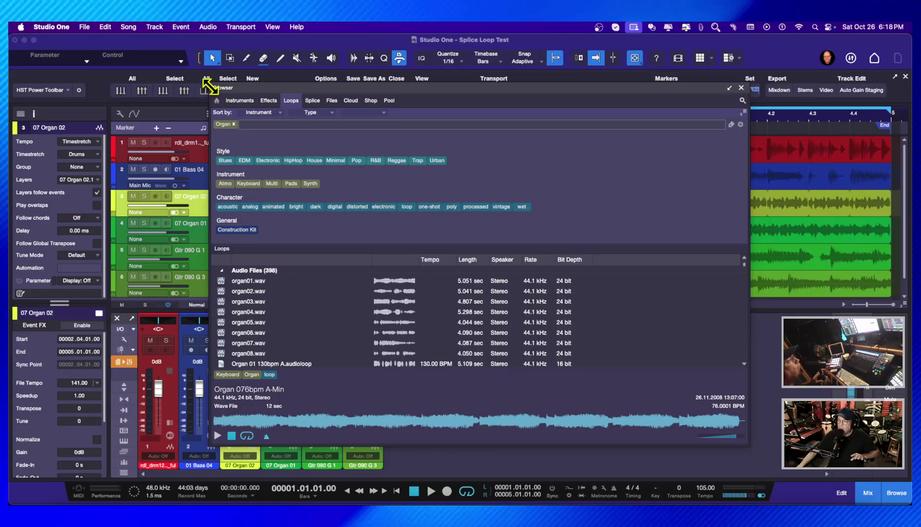
Enlarge the browser from its top-left and bottom-right corners and load organ07.wav into preview.
left_click_drag(210, 87, 149, 64)
left_click_drag(42, 31, 42, 30)
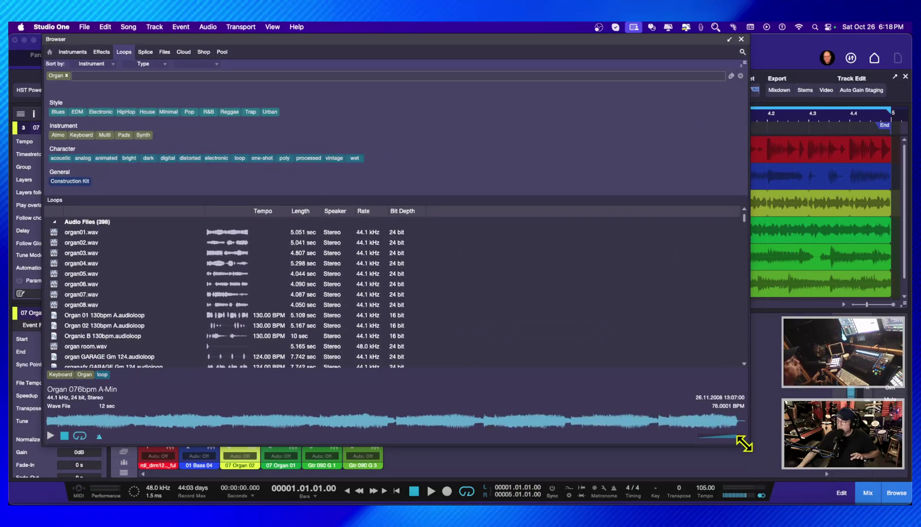
left_click_drag(751, 443, 798, 462)
left_click(225, 294)
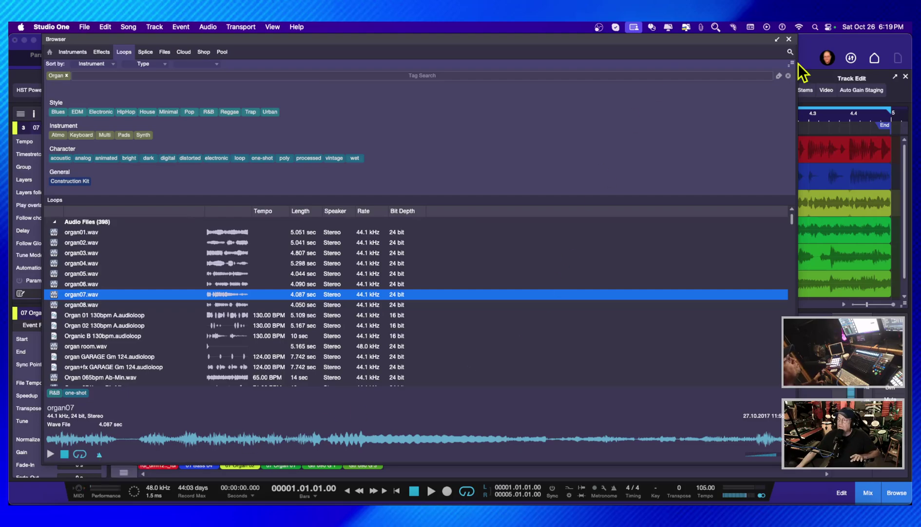
Re-dock the floating browser into the main window beside the arrangement.
left_click(778, 39)
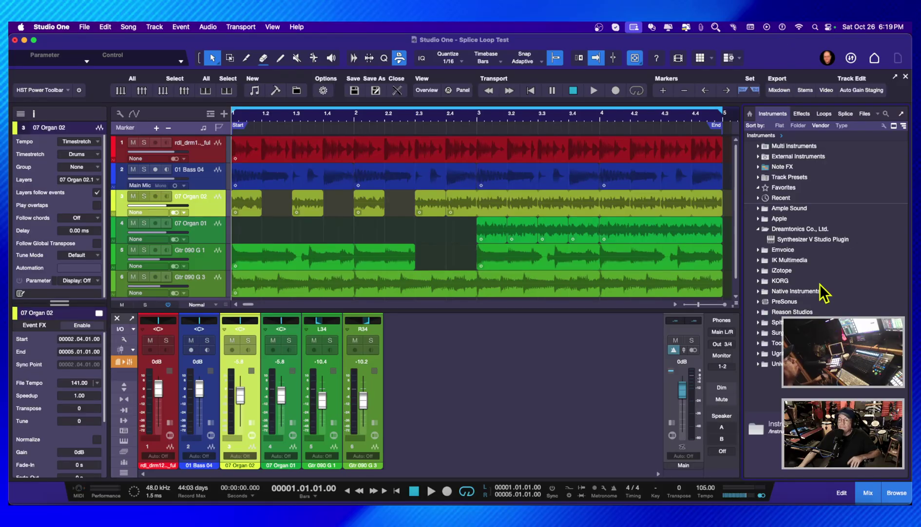